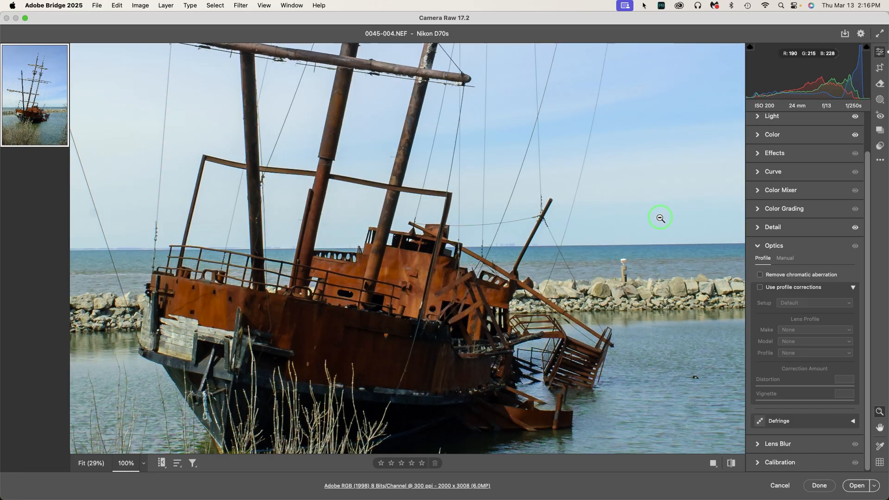
# Step: Enable Remove chromatic aberration in the Optics section
pyautogui.click(760, 275)
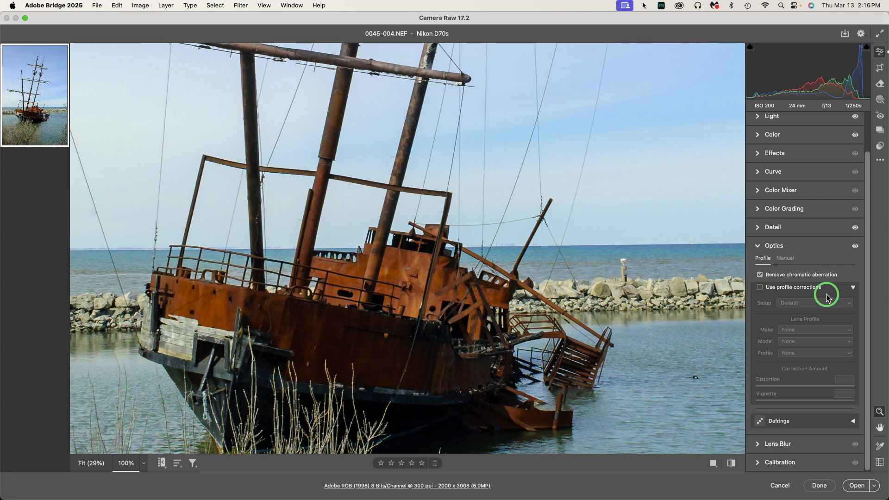
# Step: Zoom to 400% on the ship's masts and toggle Remove chromatic aberration off and on to compare
pyautogui.click(143, 463)
pyautogui.click(170, 405)
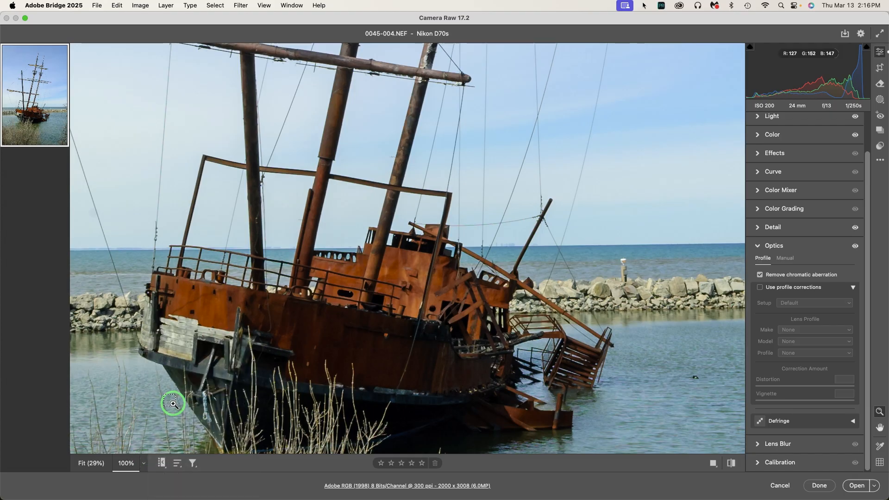
pyautogui.press('super+plus')
pyautogui.press('super+plus')
pyautogui.press('super+plus')
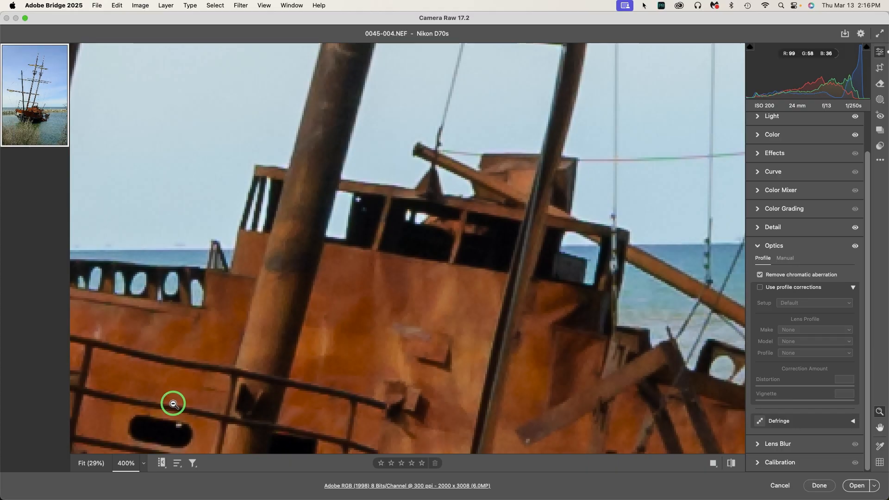
pyautogui.press('space')
pyautogui.moveTo(445, 92); pyautogui.dragTo(498, 396)
pyautogui.moveTo(531, 88); pyautogui.dragTo(466, 420)
pyautogui.moveTo(562, 88); pyautogui.dragTo(486, 427)
pyautogui.moveTo(553, 105); pyautogui.dragTo(495, 400)
pyautogui.moveTo(516, 188); pyautogui.dragTo(555, 464)
pyautogui.moveTo(465, 165); pyautogui.dragTo(492, 292)
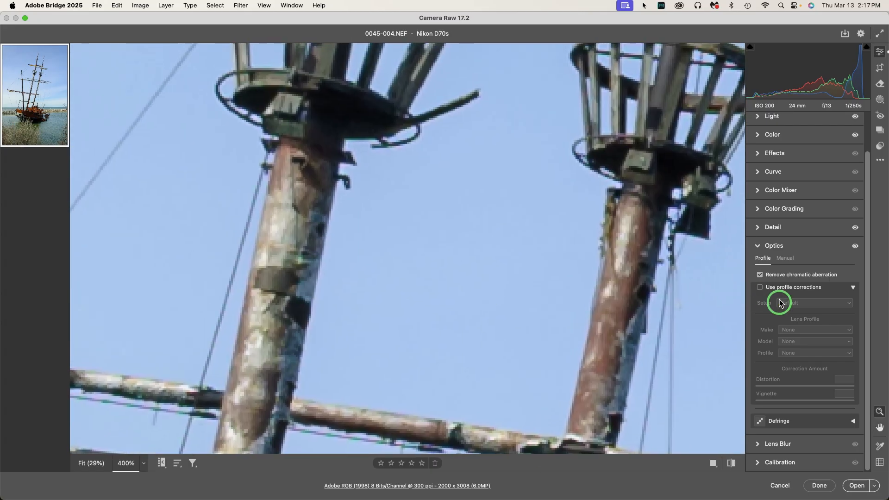
pyautogui.click(760, 276)
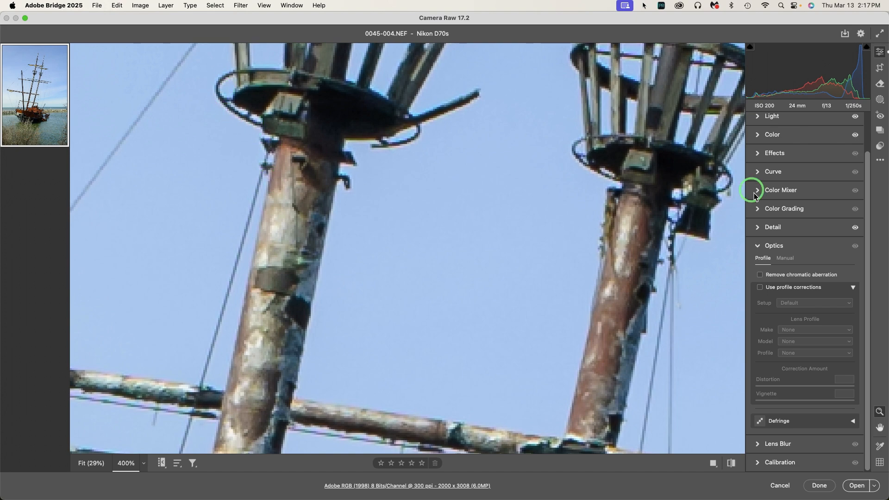
pyautogui.click(760, 276)
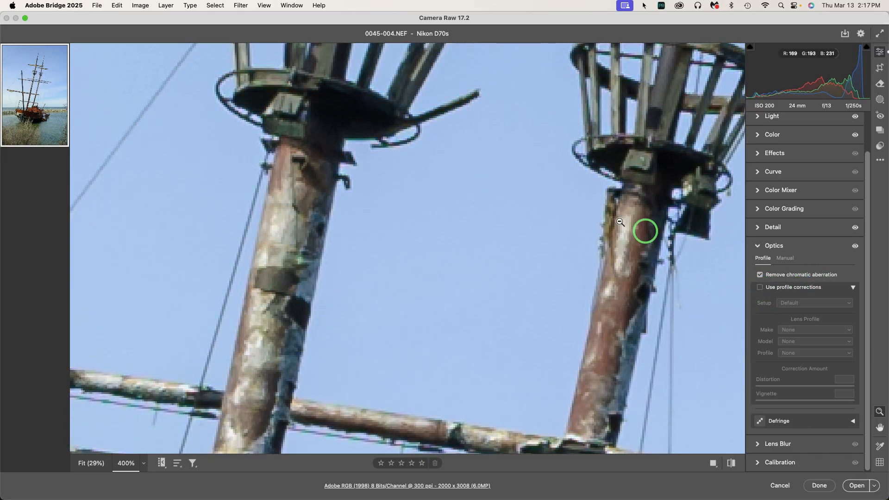
# Step: Fit the image in view and enable Use profile corrections
pyautogui.press('super+minus')
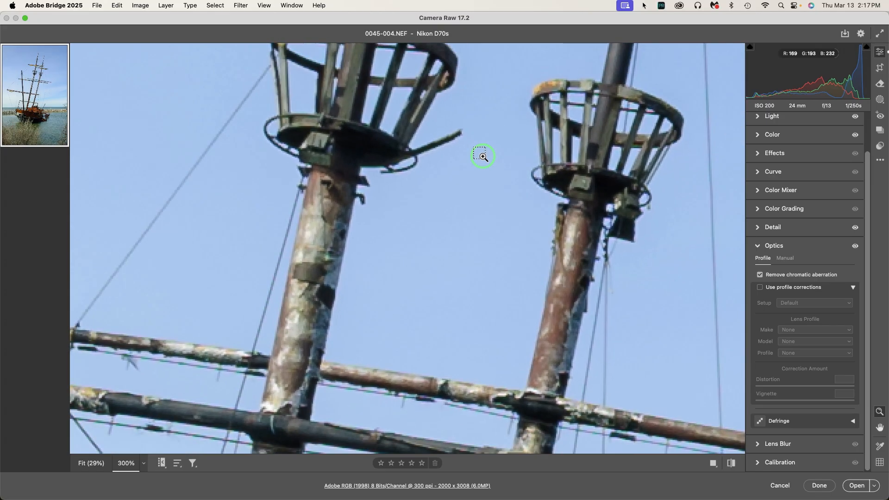
pyautogui.press('super+minus')
pyautogui.press('super+minus')
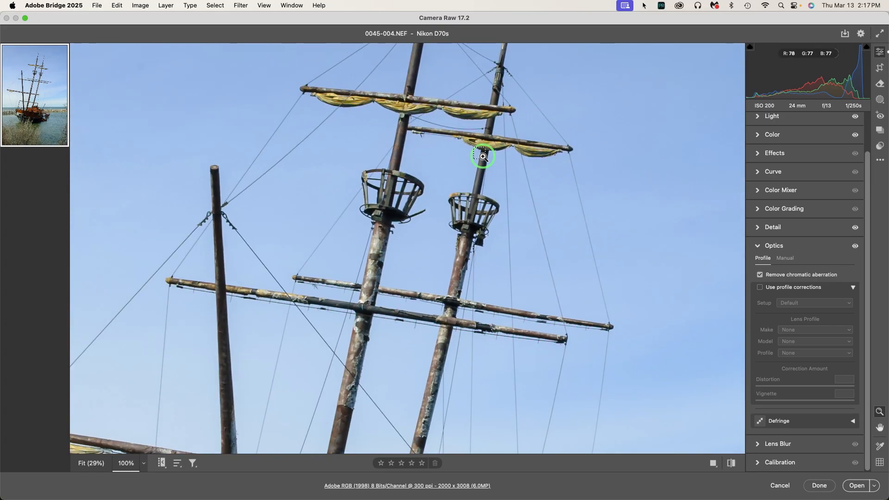
pyautogui.press('super+minus')
pyautogui.press('super+minus')
pyautogui.press('super+minus')
pyautogui.press('super+minus')
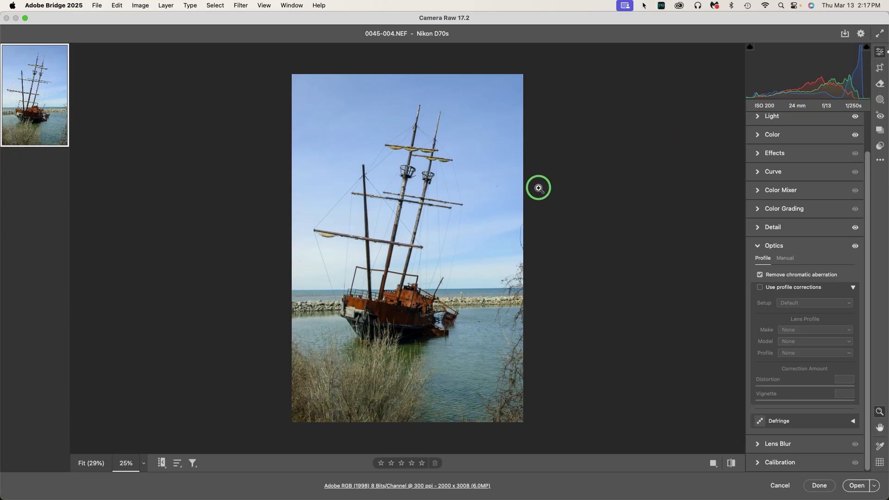
pyautogui.click(143, 463)
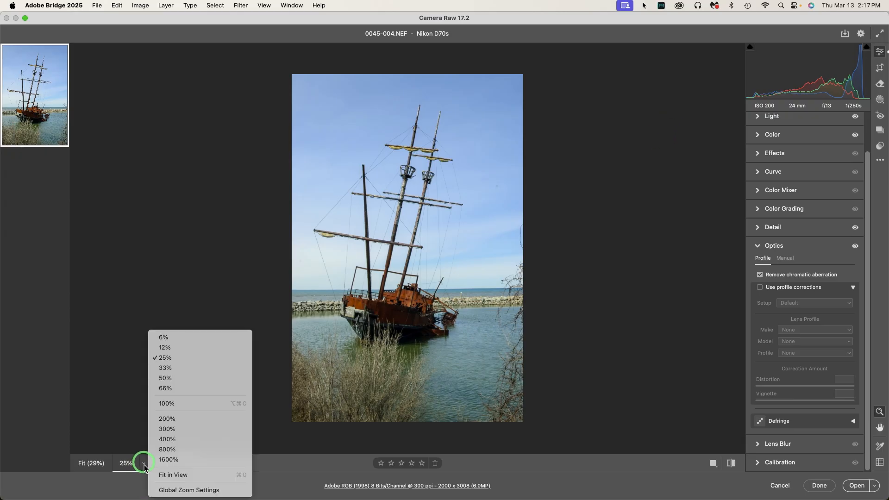
pyautogui.click(185, 479)
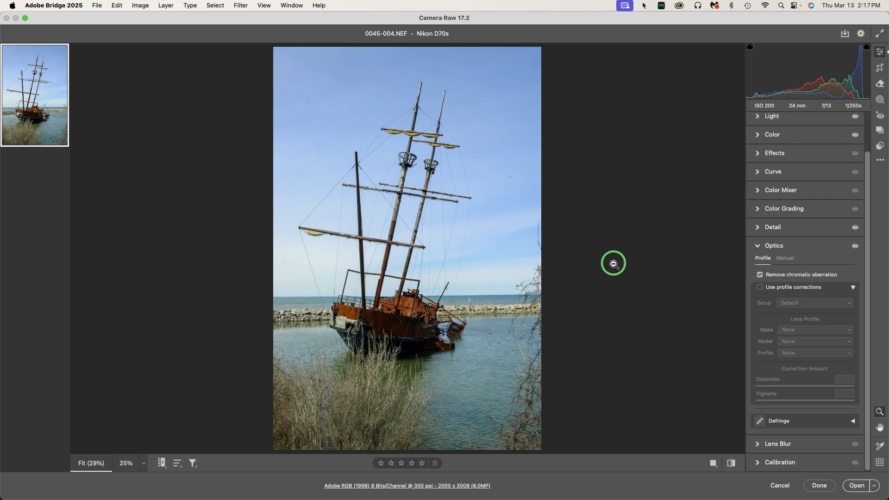
pyautogui.click(760, 288)
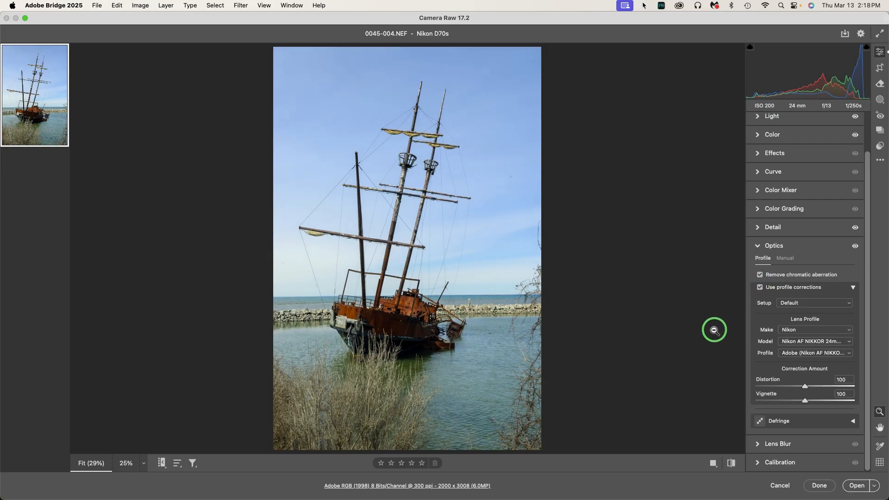
pyautogui.click(759, 287)
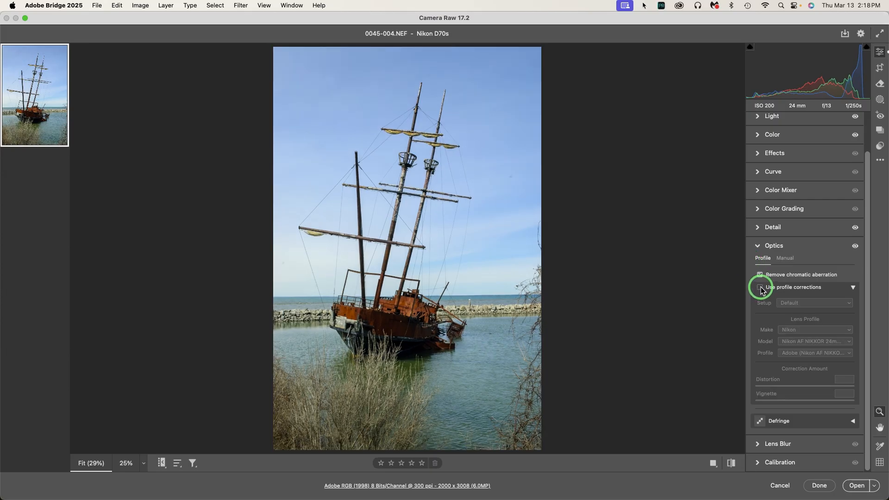
pyautogui.click(760, 288)
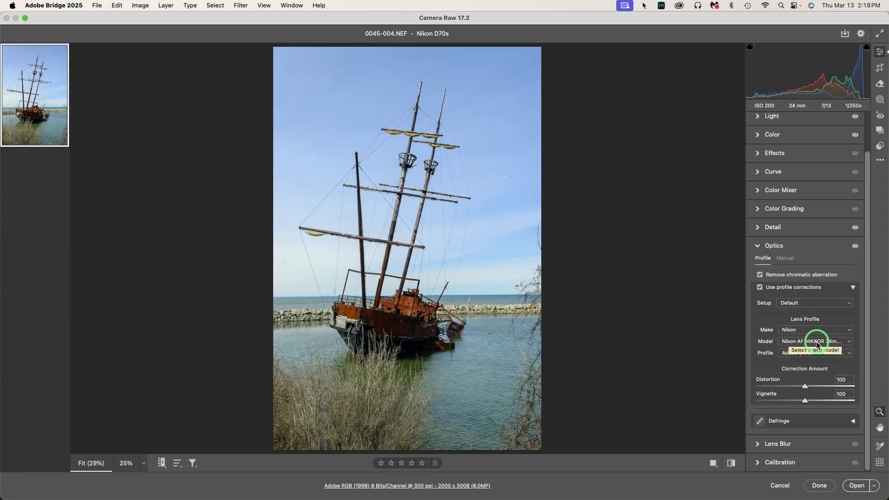
# Step: Select the Nikon AF NIKKOR 24mm f/2.8D lens model and its Adobe (Nikon AF NIKKOR 24mm f/2.8D) profile
pyautogui.click(845, 343)
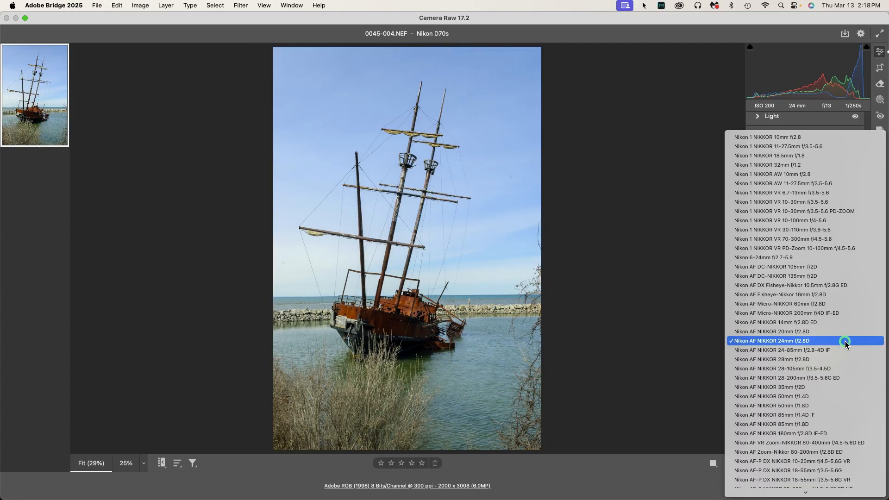
pyautogui.click(818, 341)
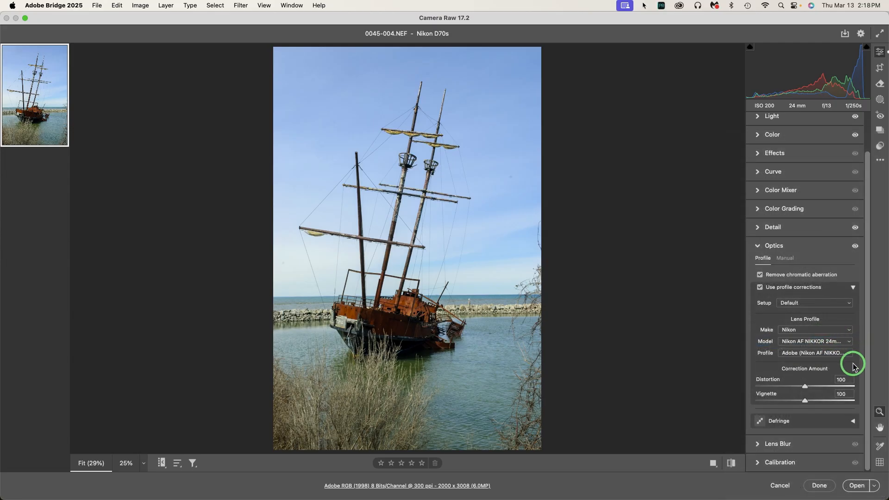
pyautogui.click(849, 353)
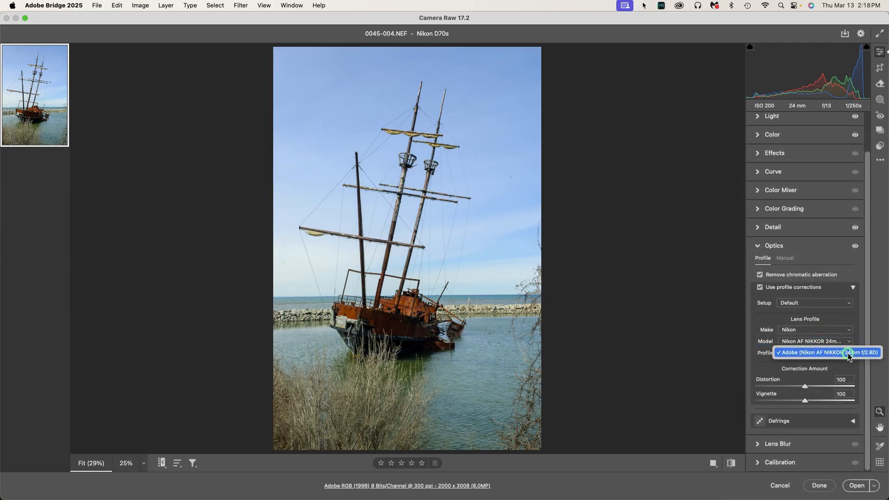
pyautogui.click(822, 354)
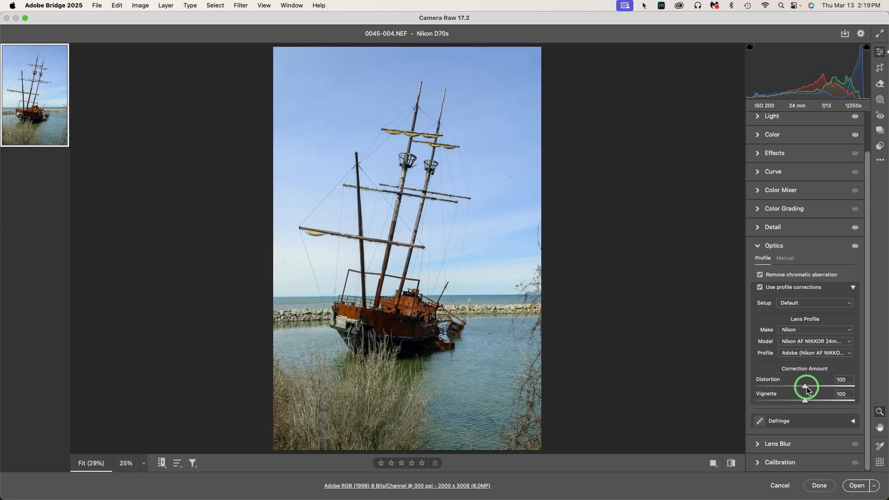
# Step: Try the Distortion correction at 0, then reset it to its default
pyautogui.moveTo(805, 388); pyautogui.dragTo(806, 388)
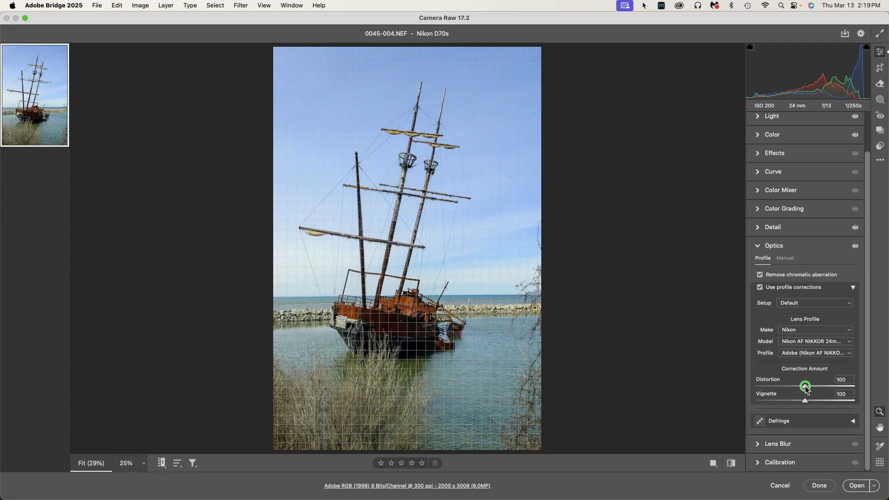
pyautogui.moveTo(805, 388); pyautogui.dragTo(696, 380)
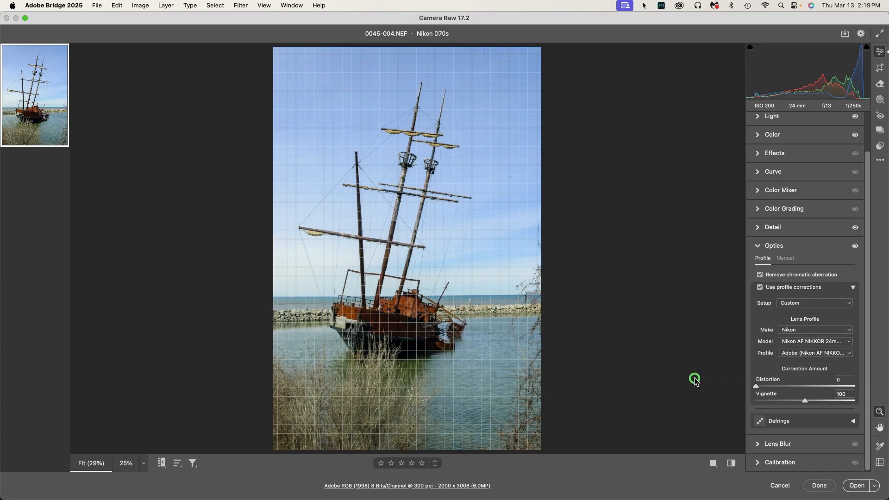
pyautogui.doubleClick(756, 386)
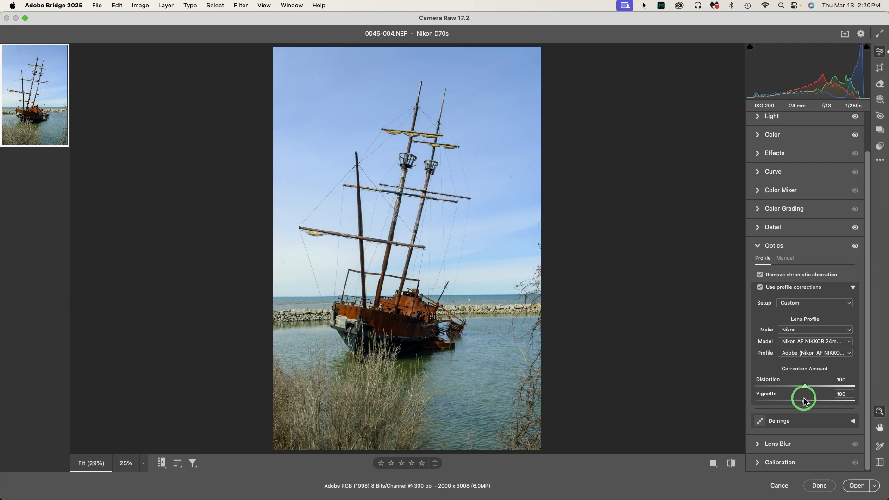
# Step: Try the Vignette correction at 0 and at 200, then return it to 100
pyautogui.moveTo(804, 402); pyautogui.dragTo(701, 354)
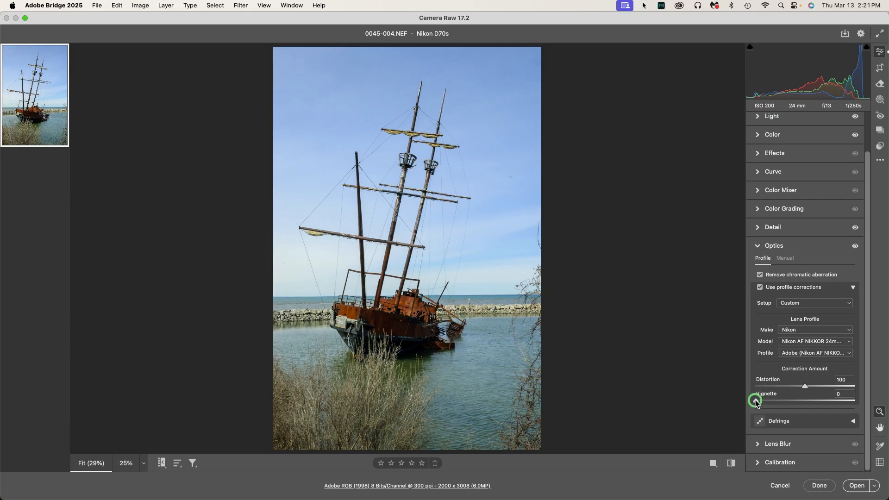
pyautogui.moveTo(756, 401); pyautogui.dragTo(858, 400)
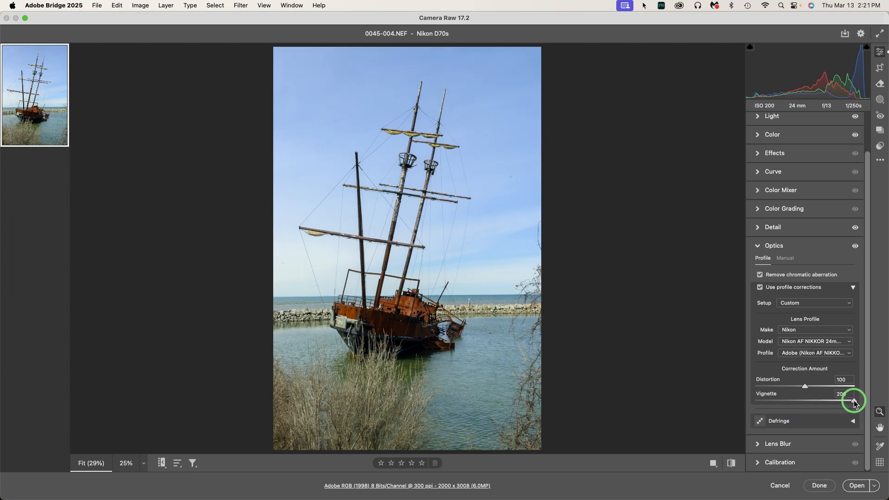
pyautogui.moveTo(854, 401); pyautogui.dragTo(805, 405)
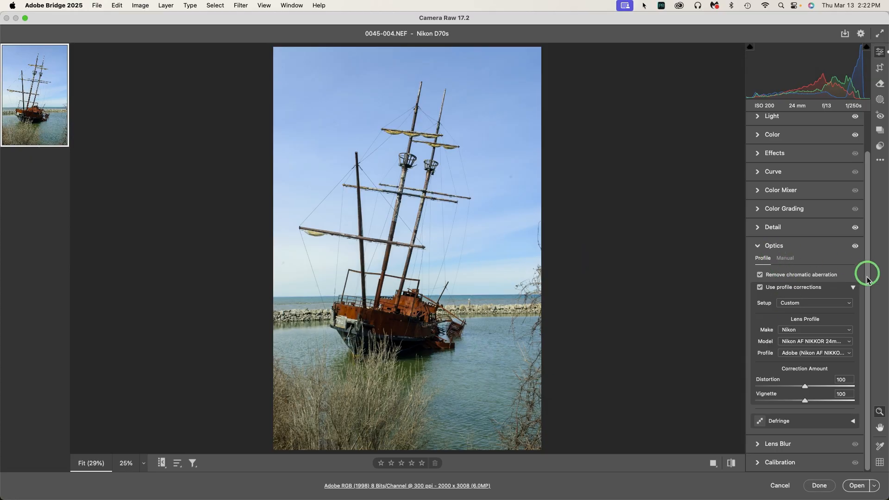
# Step: Expand the Defringe section to review its options, then collapse it
pyautogui.click(853, 421)
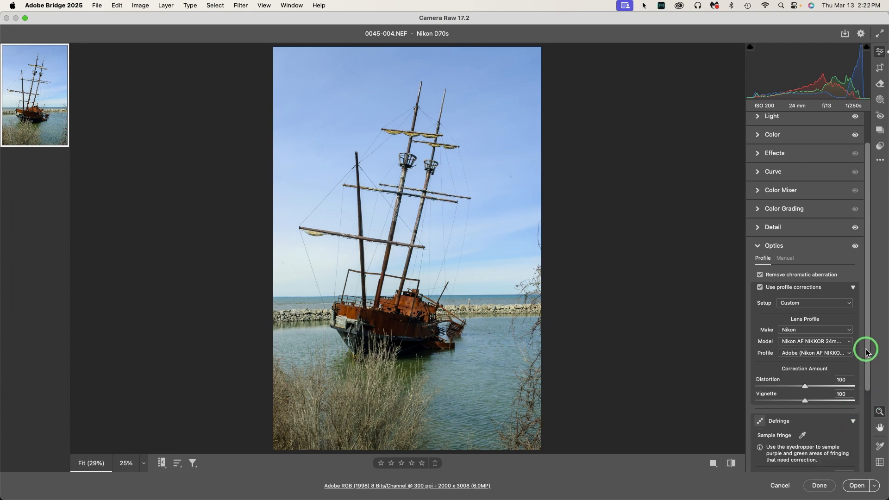
pyautogui.moveTo(866, 349); pyautogui.dragTo(864, 446)
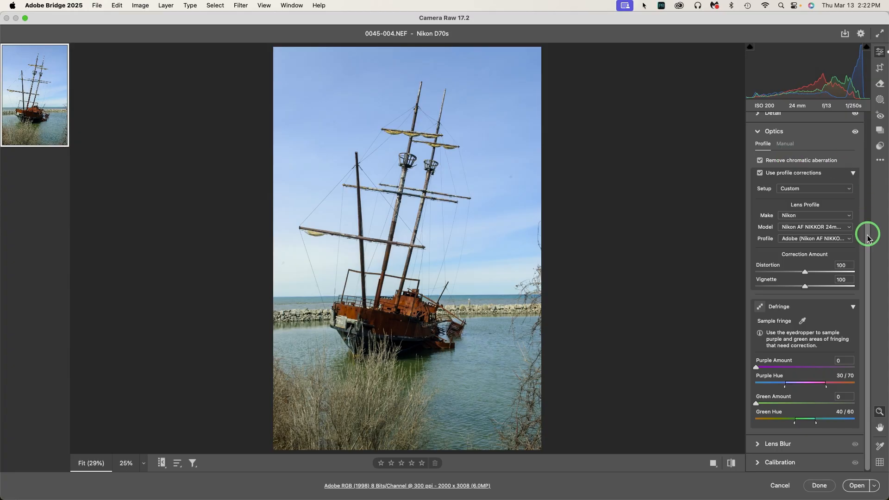
pyautogui.moveTo(867, 235); pyautogui.dragTo(866, 264)
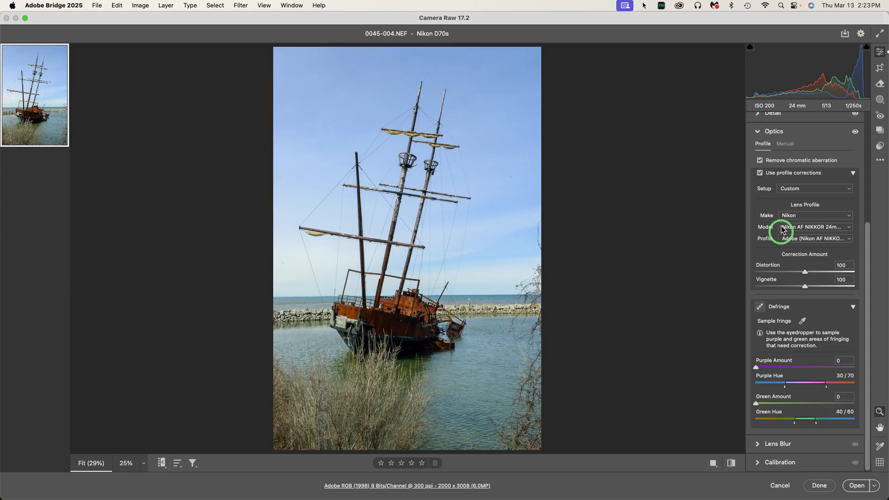
pyautogui.click(852, 307)
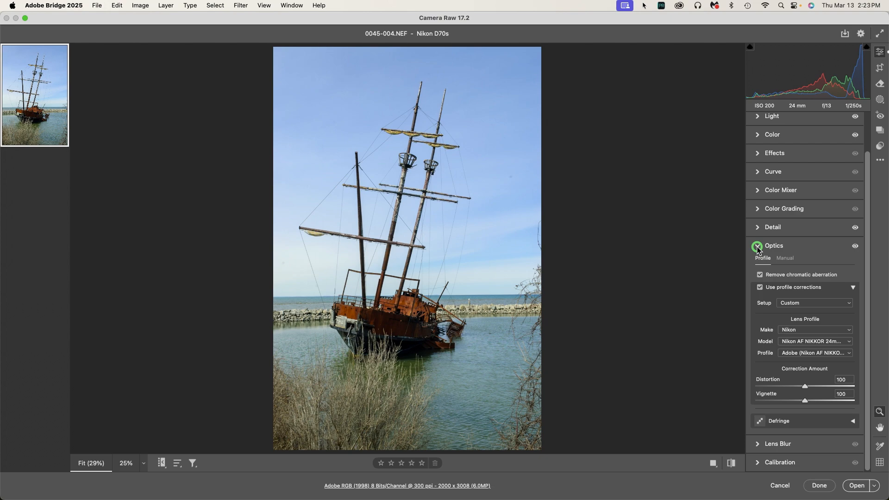
# Step: Set the lens profile Setup to Default
pyautogui.click(787, 245)
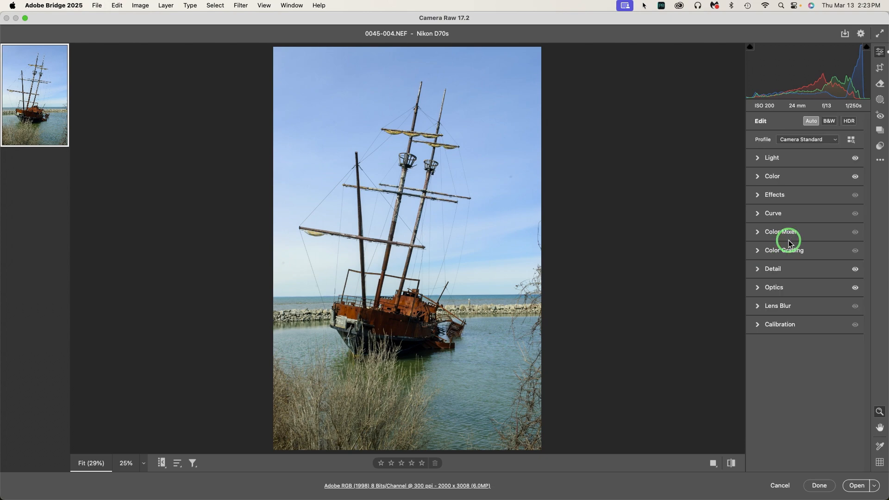
pyautogui.click(758, 288)
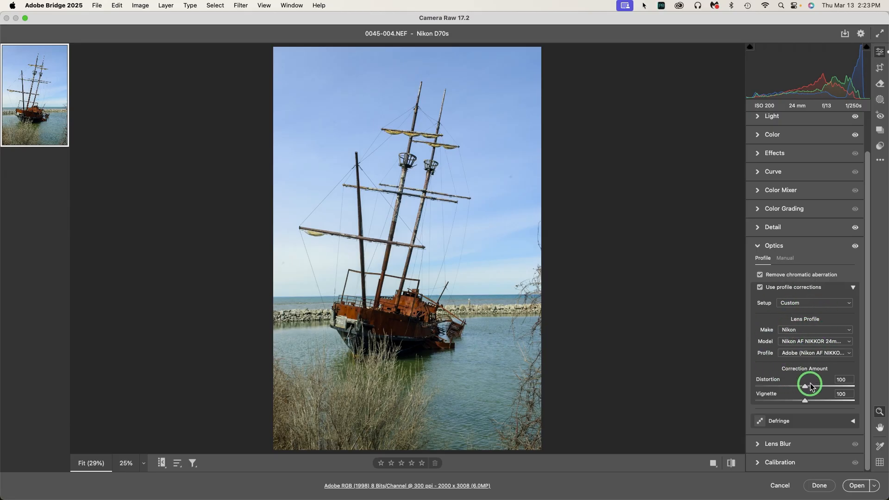
pyautogui.click(810, 304)
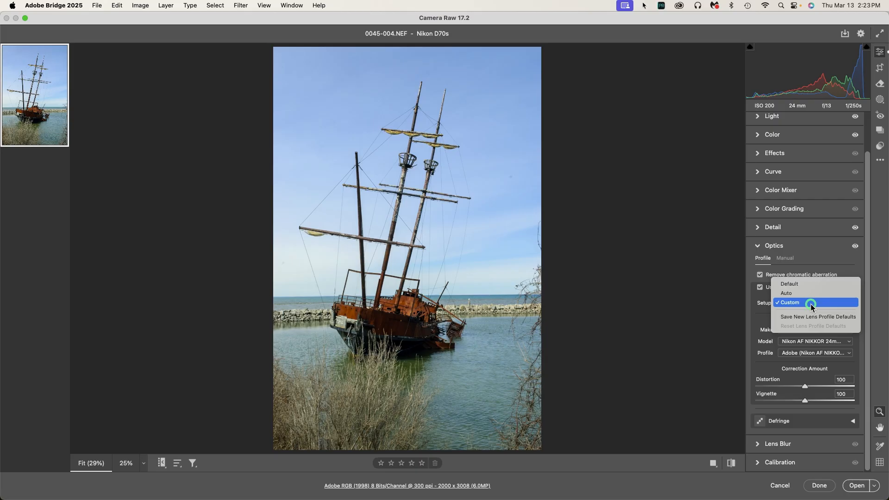
pyautogui.click(815, 285)
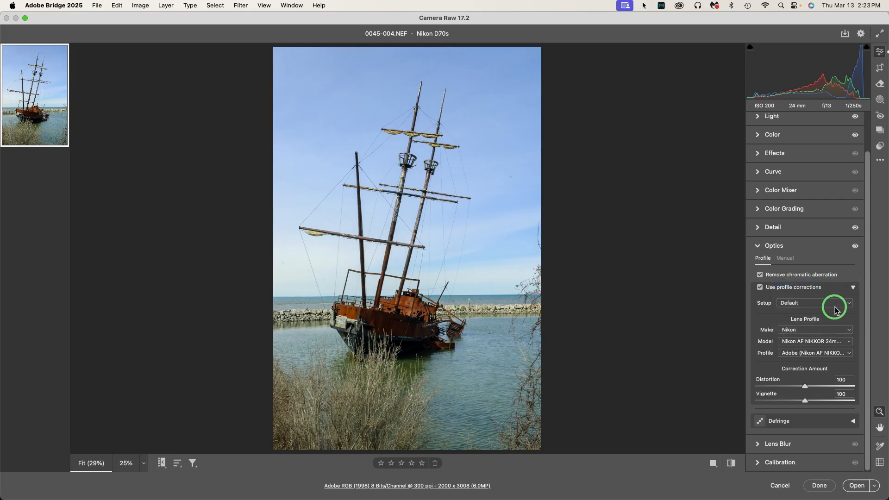
# Step: Set the lens profile Setup to Auto
pyautogui.click(836, 310)
pyautogui.click(833, 313)
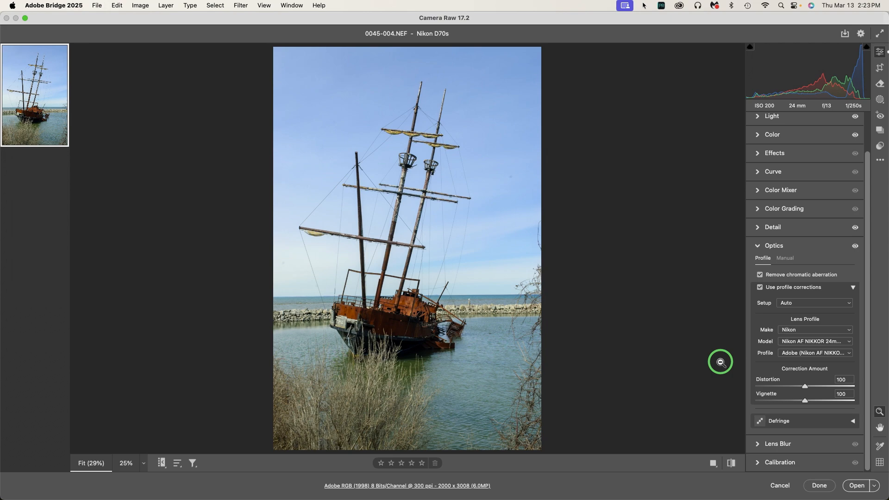
# Step: Collapse the Optics section and open the Lens Blur section
pyautogui.moveTo(865, 243); pyautogui.dragTo(867, 272)
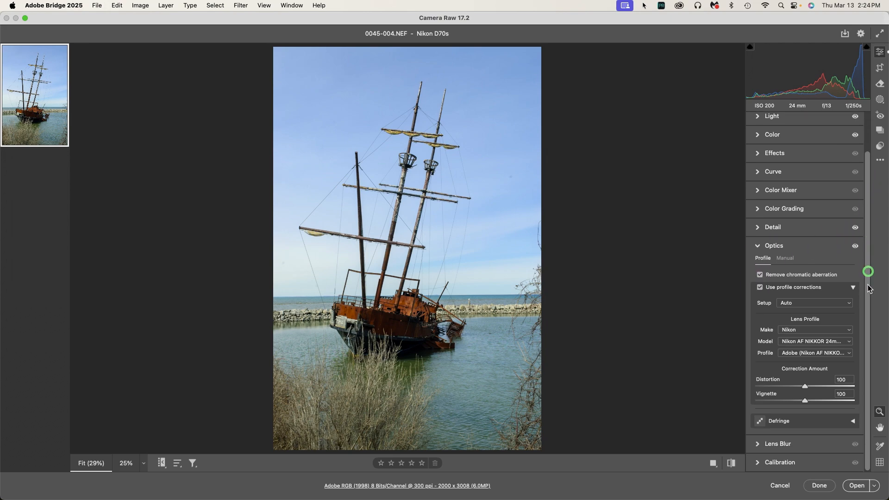
pyautogui.click(759, 247)
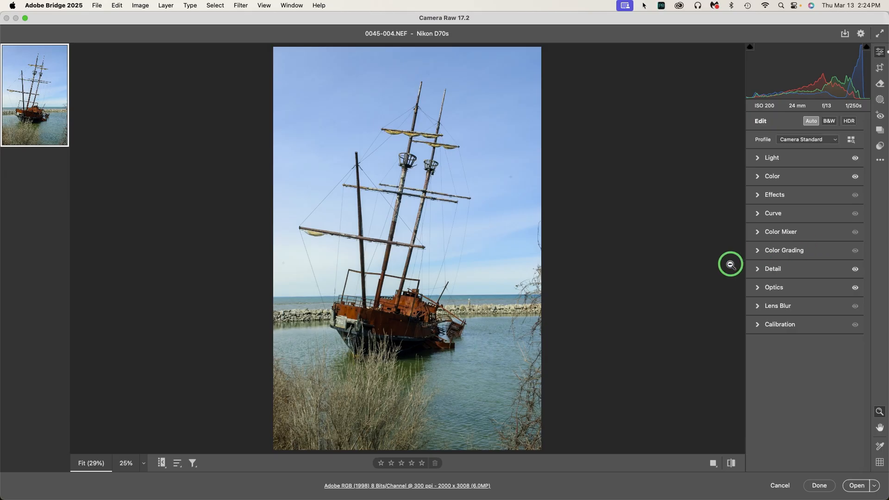
pyautogui.click(756, 306)
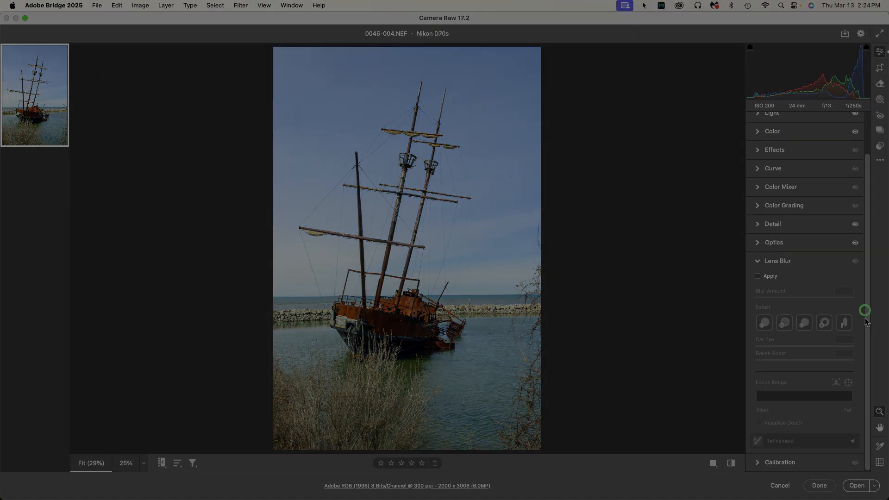